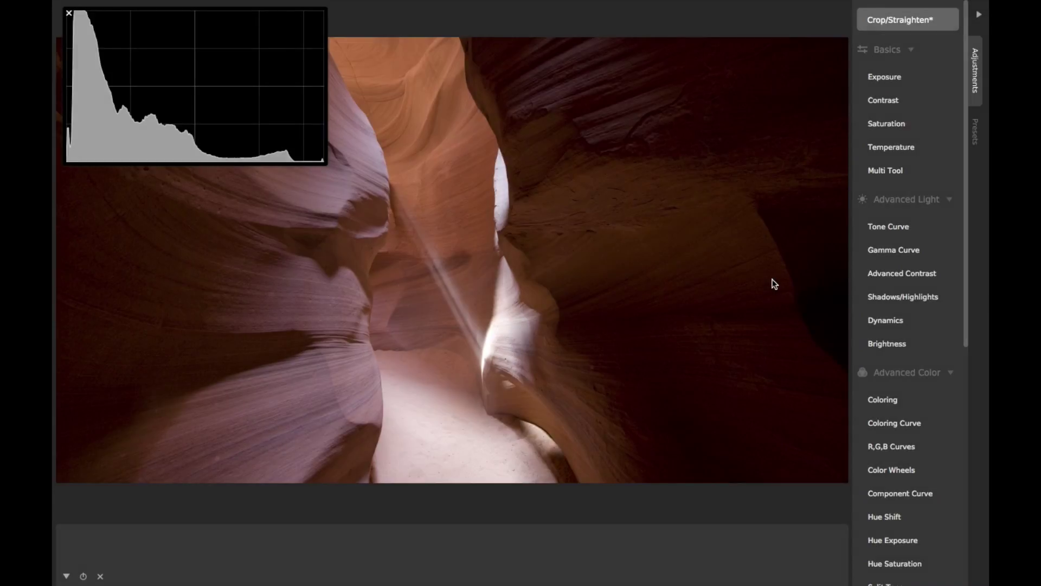
- Show the preview card for Tone Curve under Advanced Light in the Adjustments panel
mouse_move(874, 229)
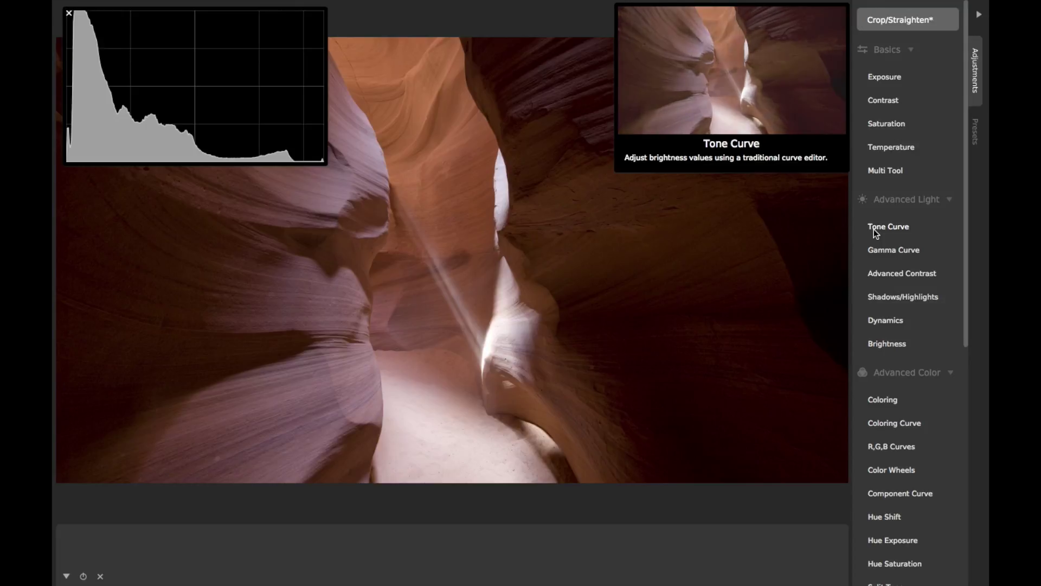
- Add a Tone Curve adjustment and test-drag its curve, leaving it straight at Amount 100
left_click(873, 229)
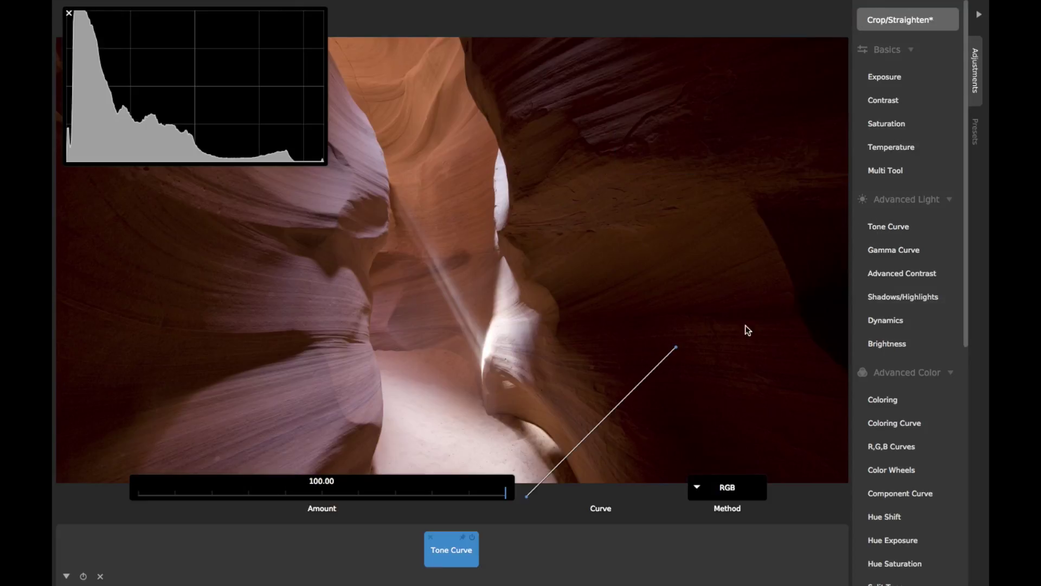
mouse_move(603, 419)
left_mouse_down()
mouse_move(602, 384)
mouse_move(607, 432)
mouse_move(591, 448)
mouse_move(601, 421)
left_mouse_up()
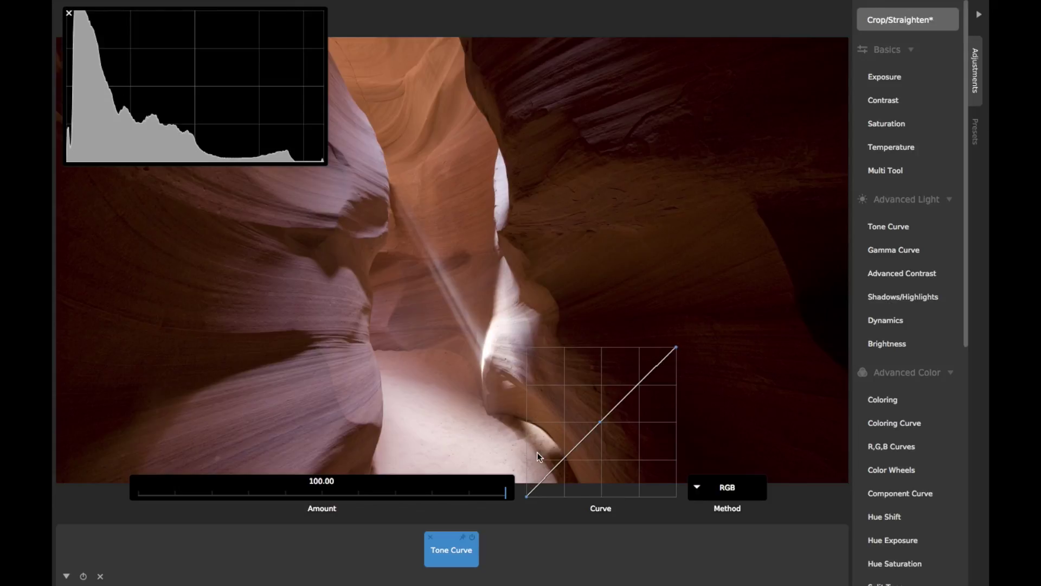
- Lift the black point, lower the white point and raise midtone points so the curve bows upward
left_click_drag(599, 424, 604, 427)
mouse_move(529, 493)
left_mouse_down()
mouse_move(526, 473)
mouse_move(569, 458)
mouse_move(528, 491)
mouse_move(523, 472)
mouse_move(526, 496)
left_mouse_up()
mouse_move(674, 353)
left_mouse_down()
mouse_move(679, 422)
mouse_move(683, 350)
left_mouse_up()
left_click_drag(636, 388, 661, 382)
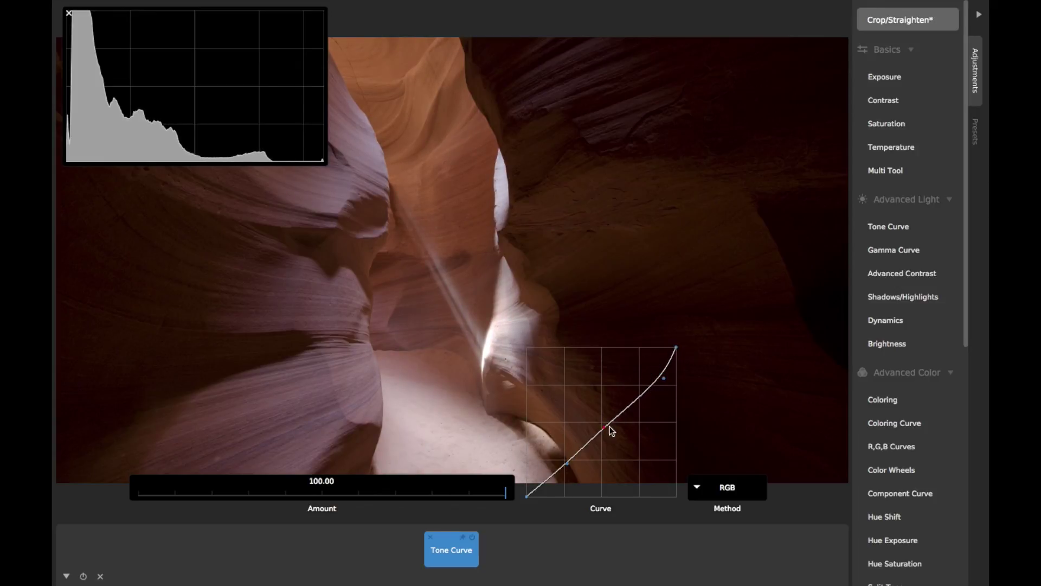
left_click_drag(606, 429, 611, 406)
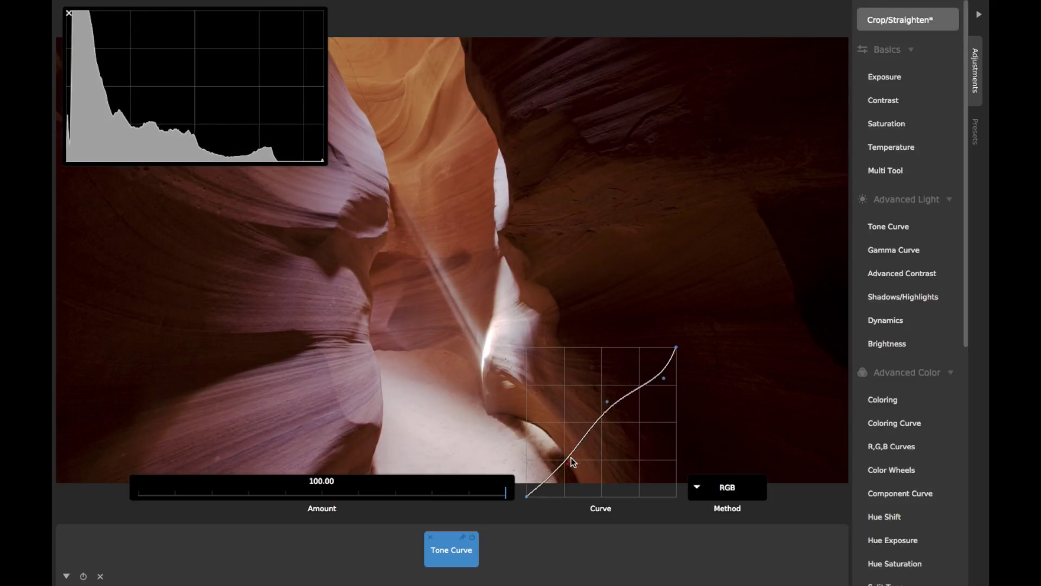
left_click_drag(569, 463, 560, 497)
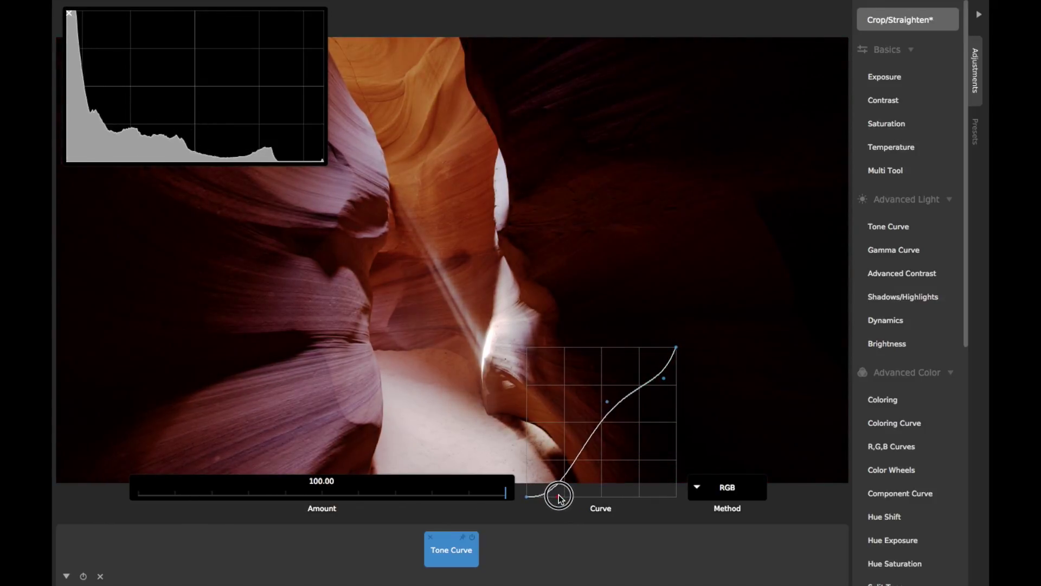
mouse_move(606, 408)
left_mouse_down()
mouse_move(593, 411)
mouse_move(587, 396)
mouse_move(621, 423)
mouse_move(602, 402)
mouse_move(620, 383)
mouse_move(609, 402)
left_mouse_up()
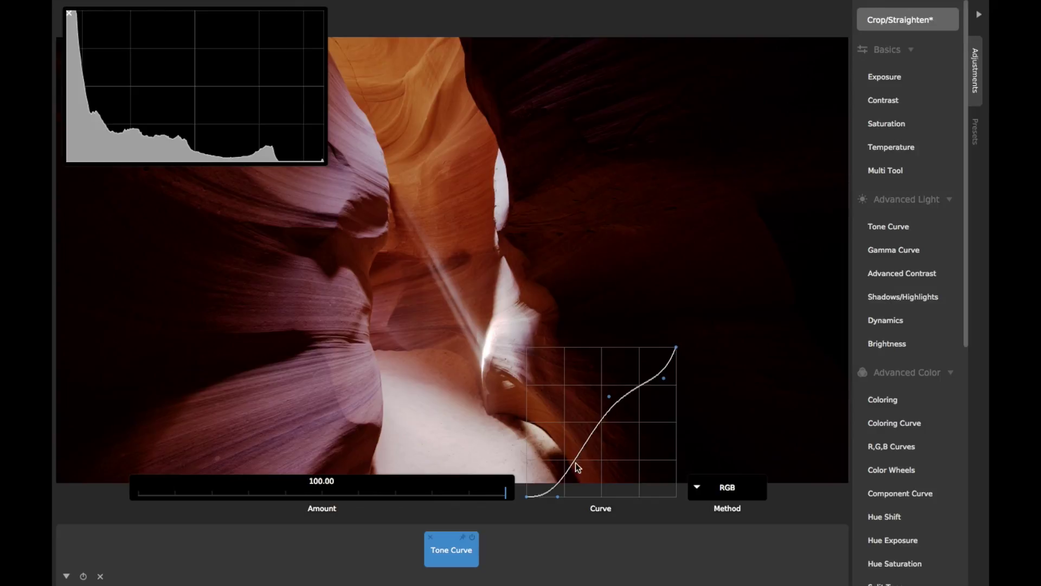
left_click_drag(559, 493, 582, 405)
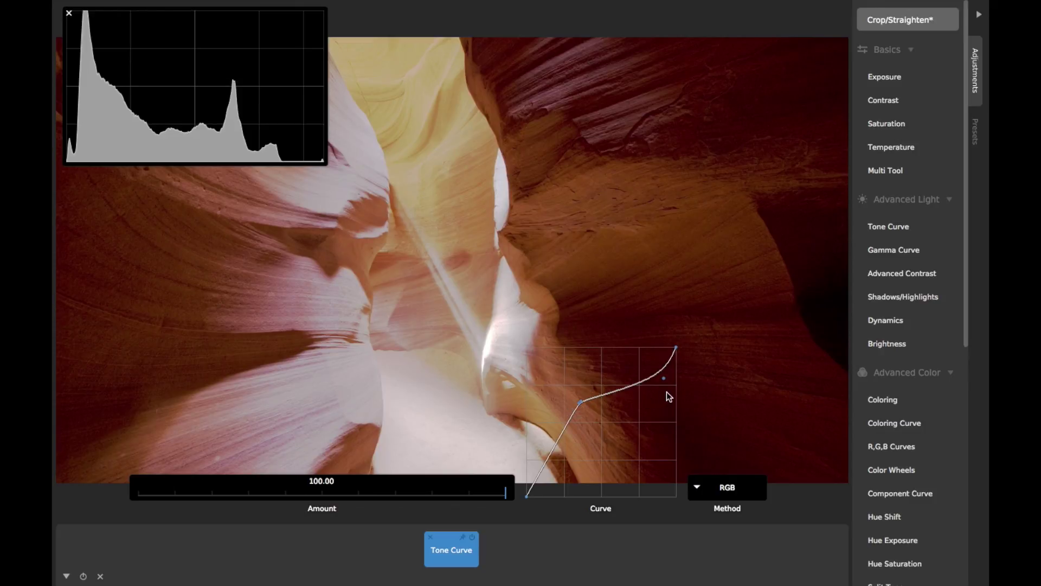
- Pull the upper and lower curve points into an S-shape with deep shadows and lifted midtones
mouse_move(666, 379)
left_mouse_down()
mouse_move(657, 408)
mouse_move(660, 376)
left_mouse_up()
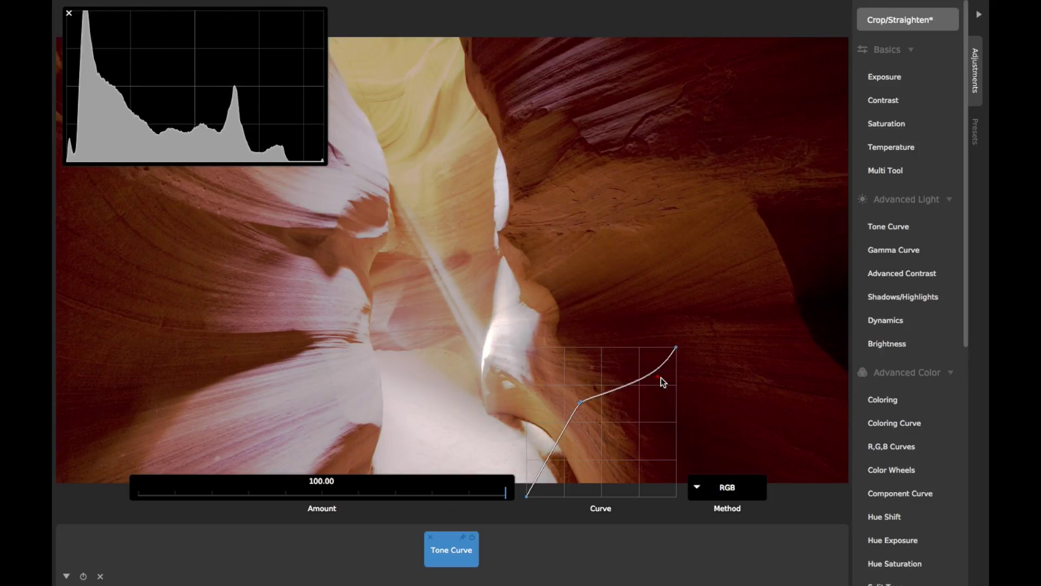
left_click_drag(584, 401, 566, 484)
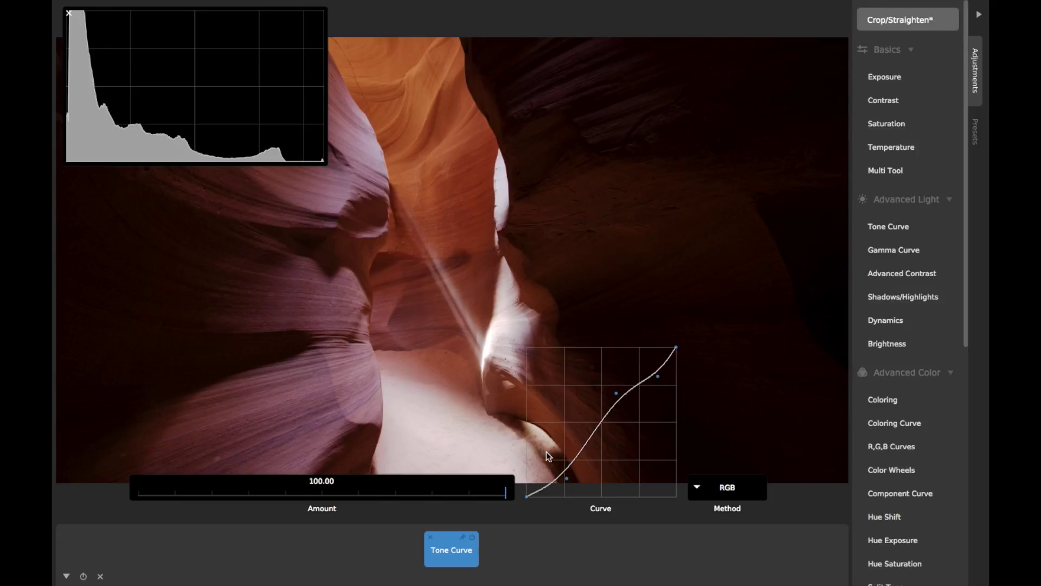
mouse_move(566, 474)
left_mouse_down()
mouse_move(558, 481)
mouse_move(561, 473)
left_mouse_up()
- Shift a midtone point left, then lower the Tone Curve Amount to 45.57 and then 16.84
left_click_drag(616, 392, 591, 406)
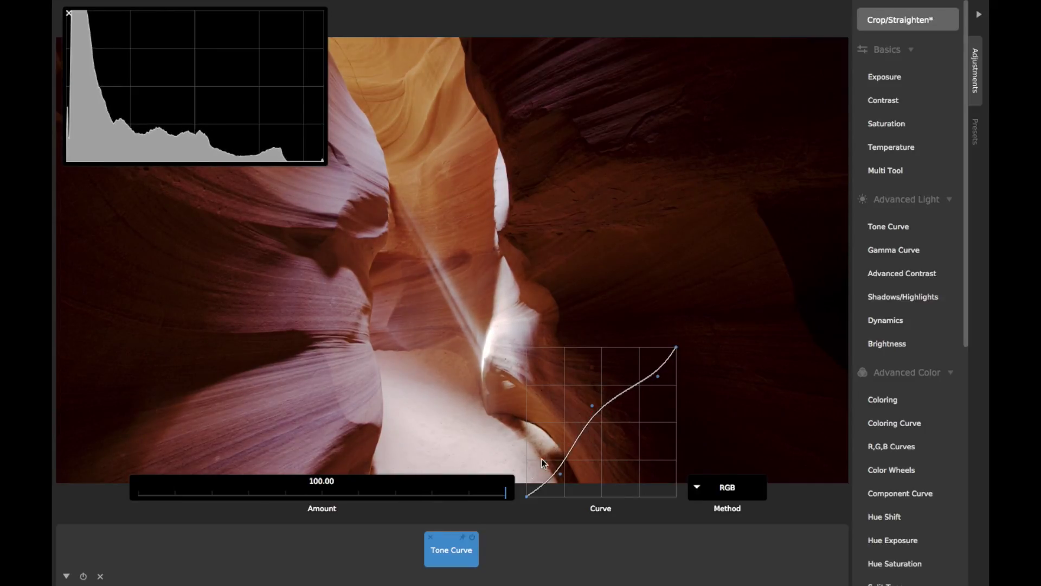
left_click_drag(505, 490, 567, 489)
left_click_drag(501, 490, 202, 500)
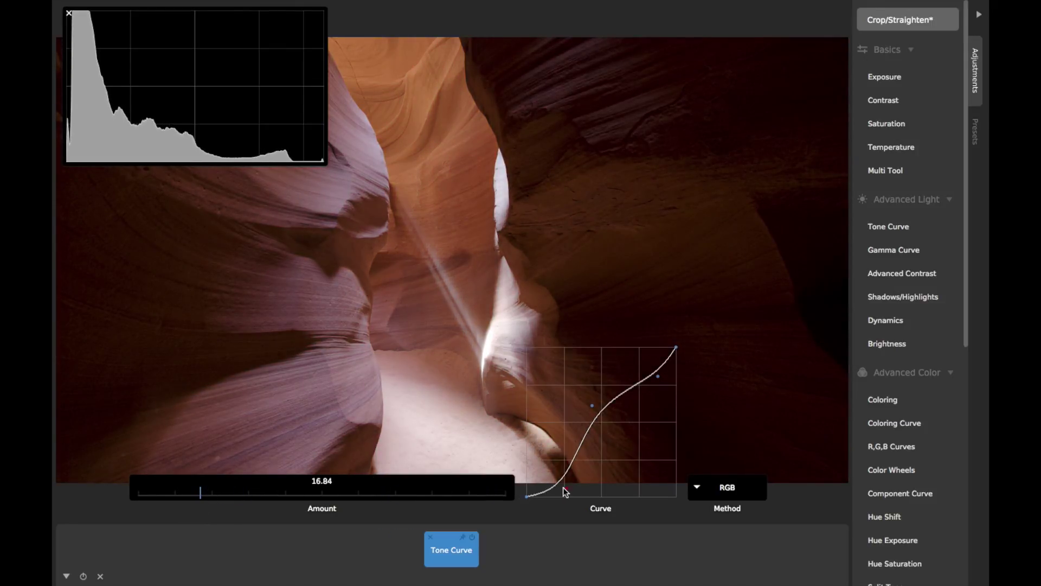
- Reshape the S-curve's shadow, midtone and highlight points and raise Amount from 16.84 to 72.87
left_click_drag(566, 486, 544, 483)
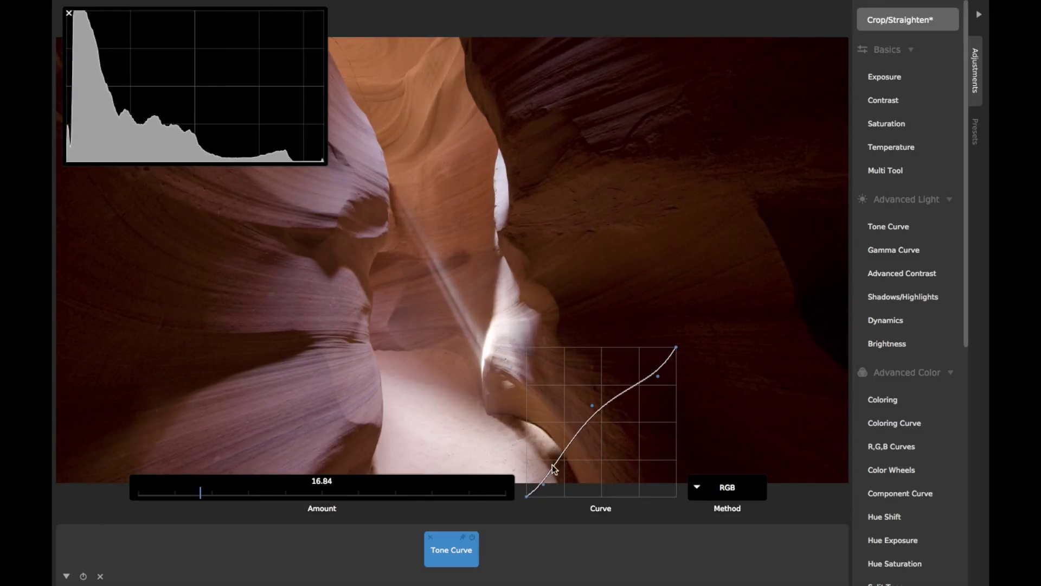
mouse_move(593, 409)
left_mouse_down()
mouse_move(607, 432)
mouse_move(597, 434)
mouse_move(580, 389)
mouse_move(592, 402)
left_mouse_up()
left_click_drag(654, 378, 652, 361)
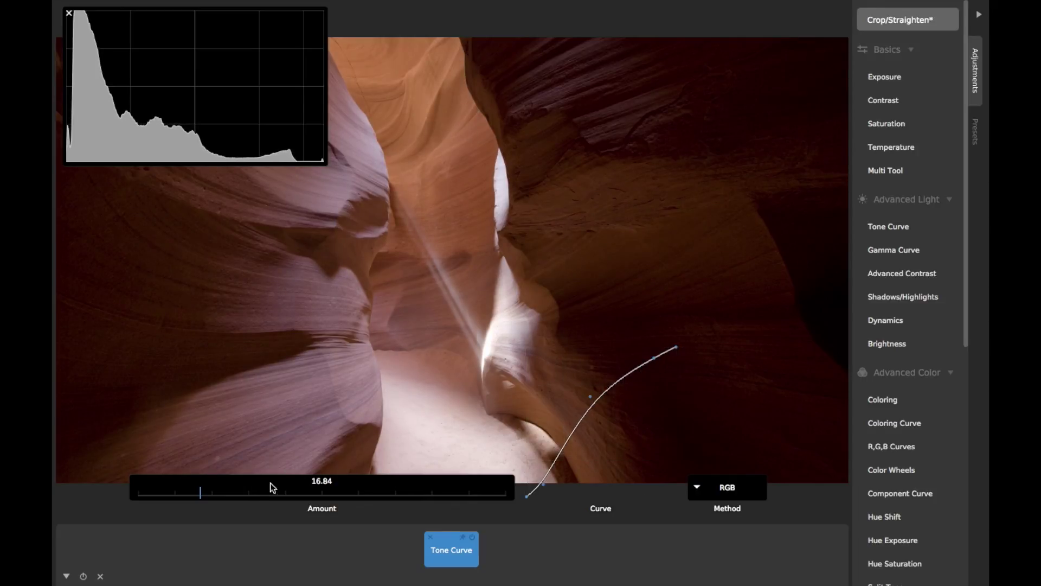
left_click_drag(201, 494, 402, 493)
- Add a second Tone Curve adjustment and compare its settings against the first node
left_click(502, 547)
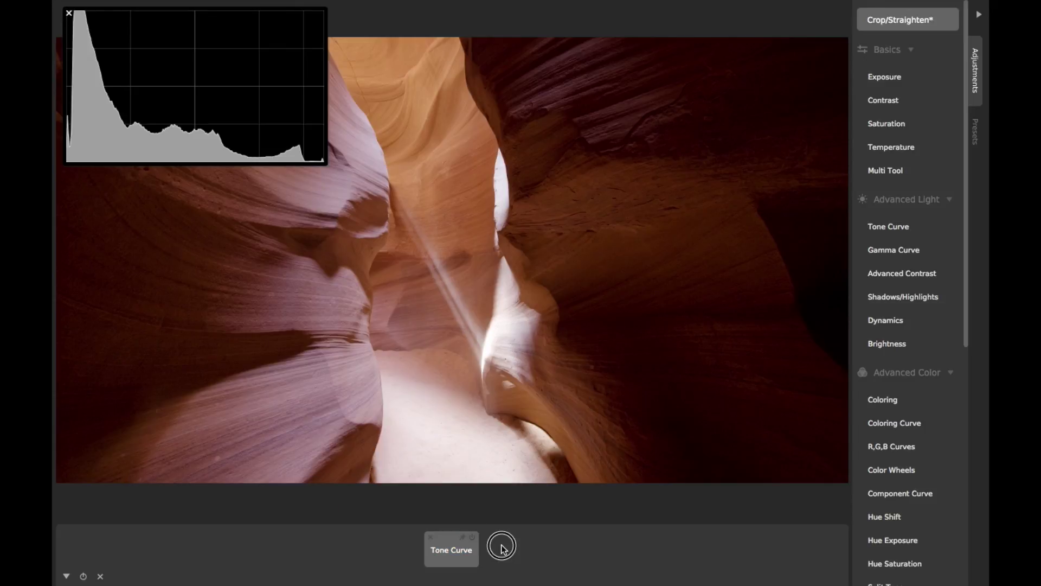
left_click(869, 224)
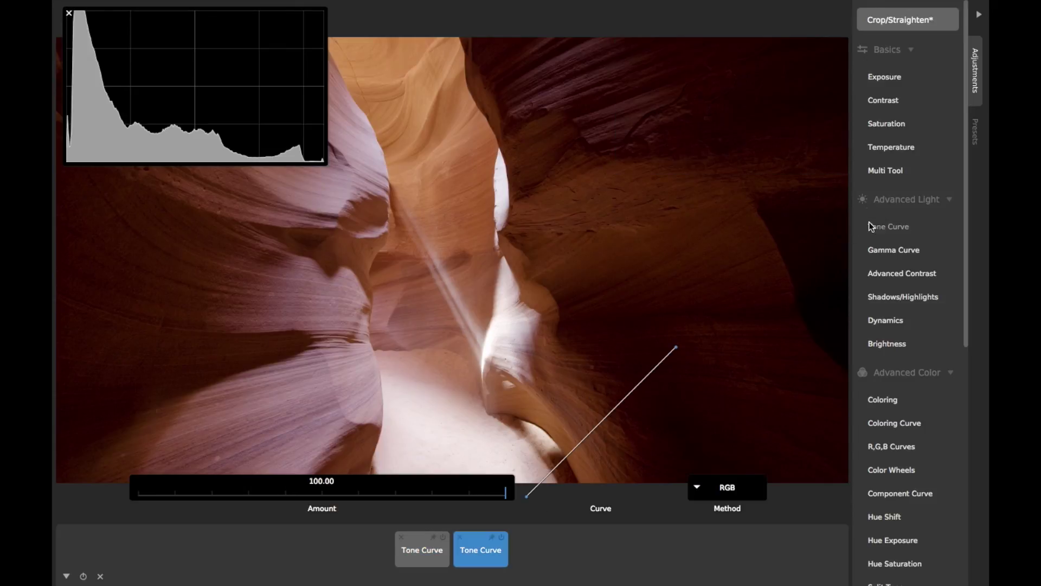
left_click(431, 553)
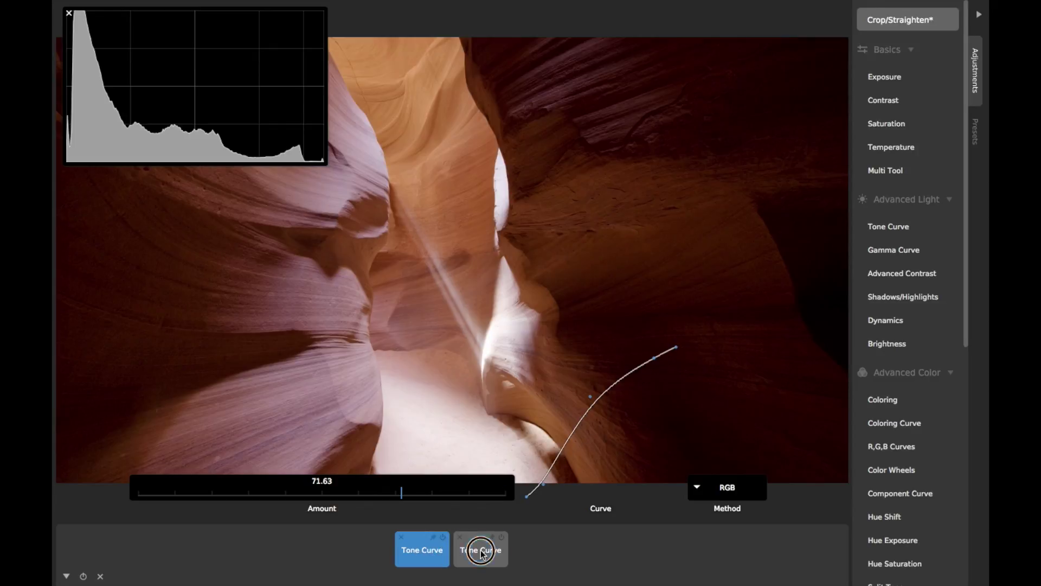
left_click(480, 548)
left_click(442, 554)
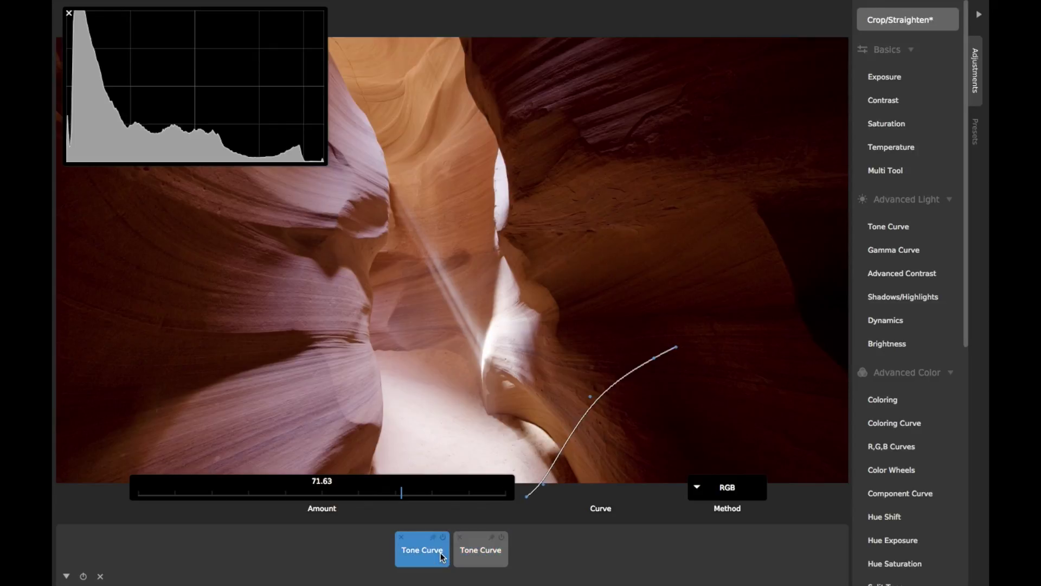
left_click(469, 551)
- Bend the second curve's highlights upward and lower its Amount to 19.33
left_click_drag(640, 383, 663, 383)
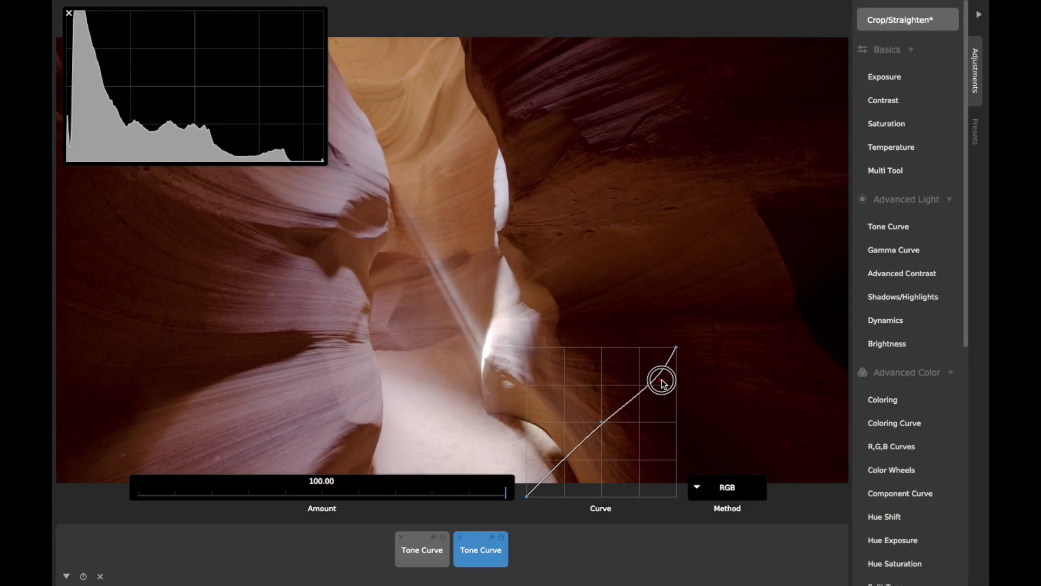
left_click_drag(494, 494, 212, 512)
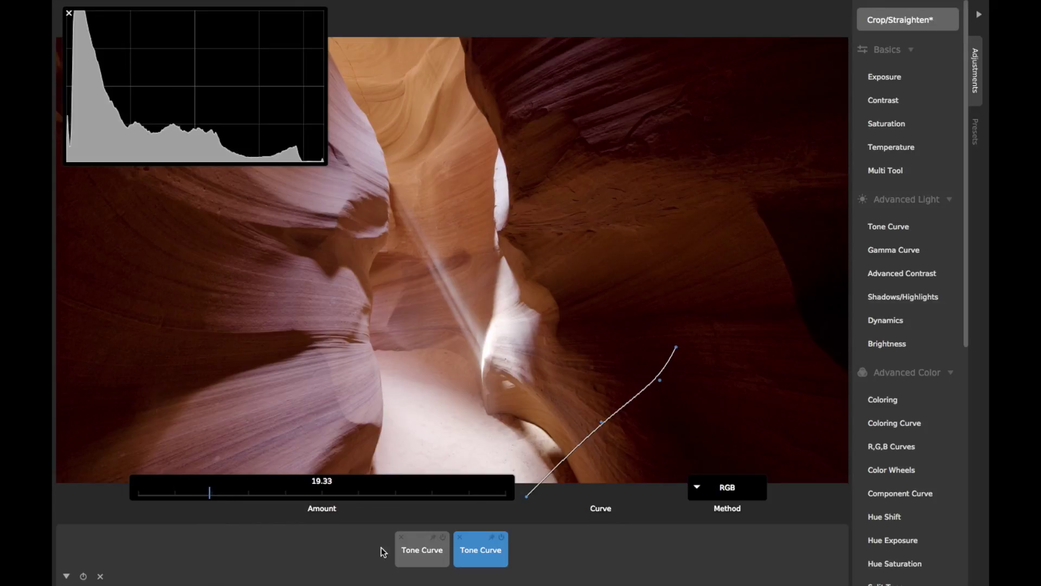
left_click(417, 551)
- Raise the first curve's Amount to 96.28 and reshape the second curve's points
left_click_drag(402, 496, 494, 498)
left_click(479, 544)
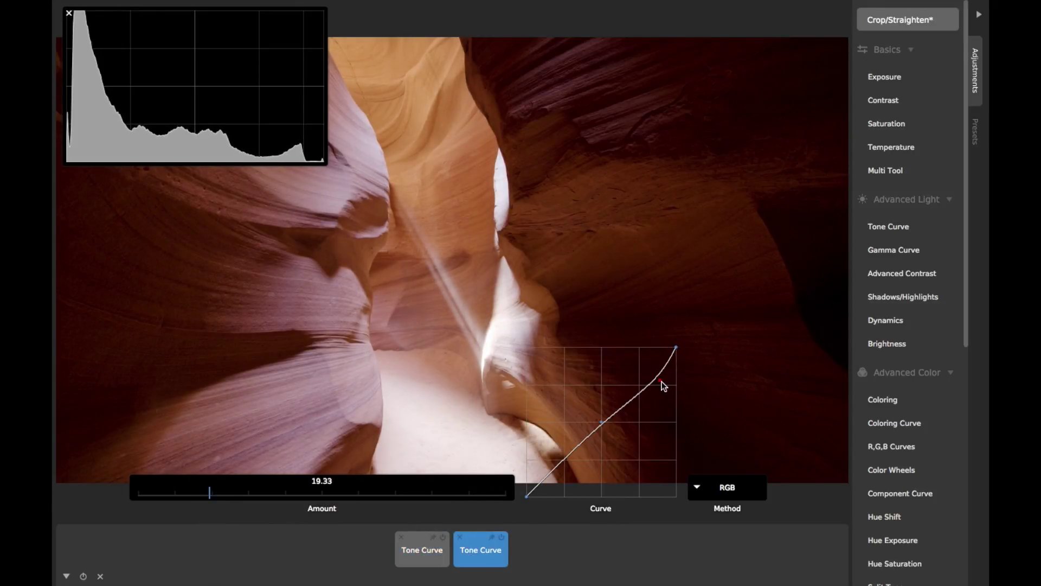
mouse_move(669, 391)
left_mouse_down()
mouse_move(632, 349)
mouse_move(669, 400)
mouse_move(668, 383)
left_mouse_up()
left_click_drag(604, 421, 585, 435)
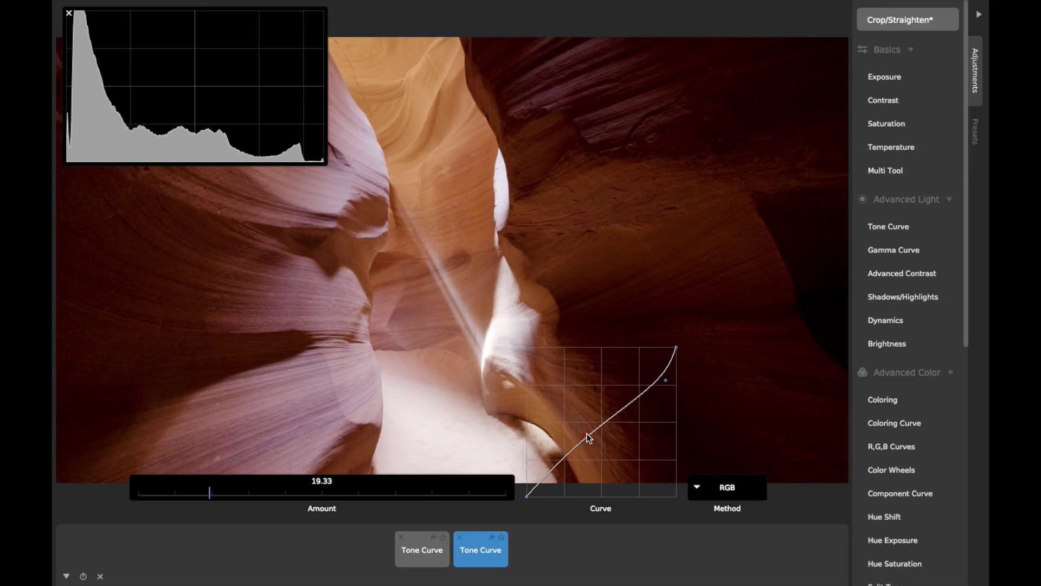
- Nudge the first curve's low point and expand its Method choices
left_click(429, 556)
left_click_drag(541, 487, 546, 489)
left_click(730, 489)
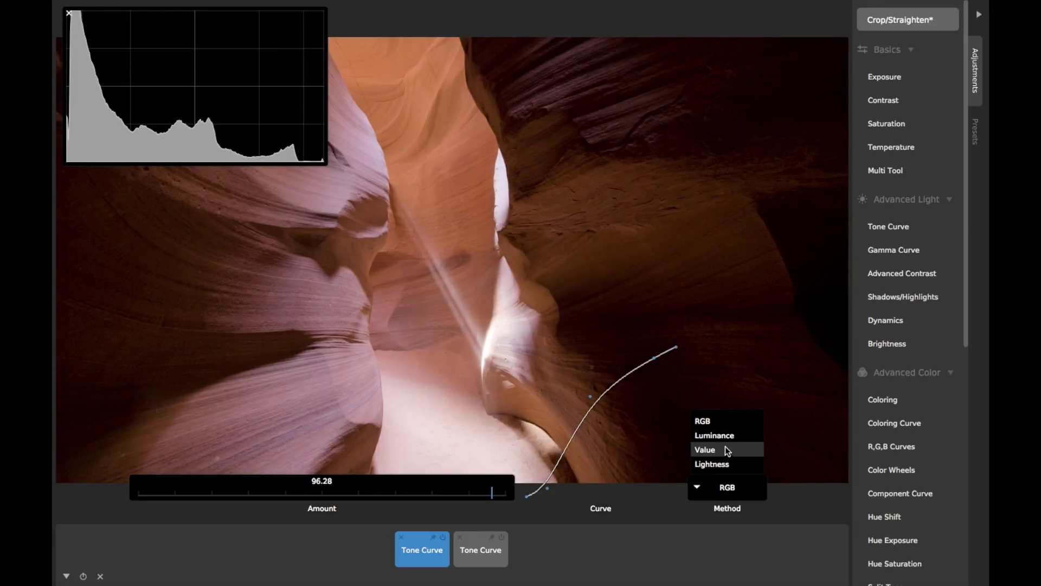
- Switch the first curve to Luminance, adjust its midtone and low points, then restore RGB
left_click(724, 437)
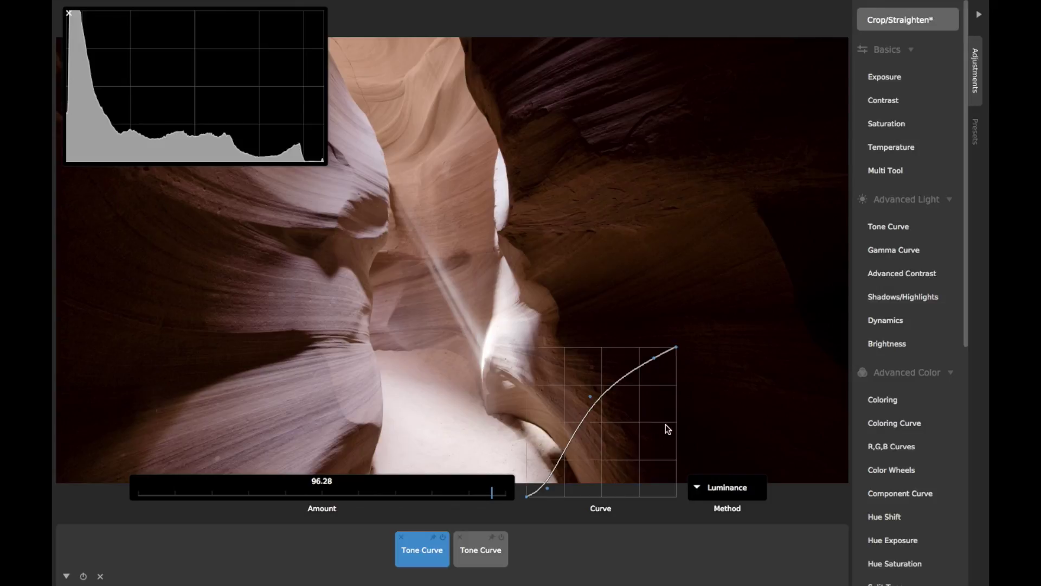
mouse_move(592, 402)
left_mouse_down()
mouse_move(602, 379)
mouse_move(609, 388)
mouse_move(578, 412)
mouse_move(567, 405)
mouse_move(602, 397)
left_mouse_up()
left_click_drag(550, 491, 549, 493)
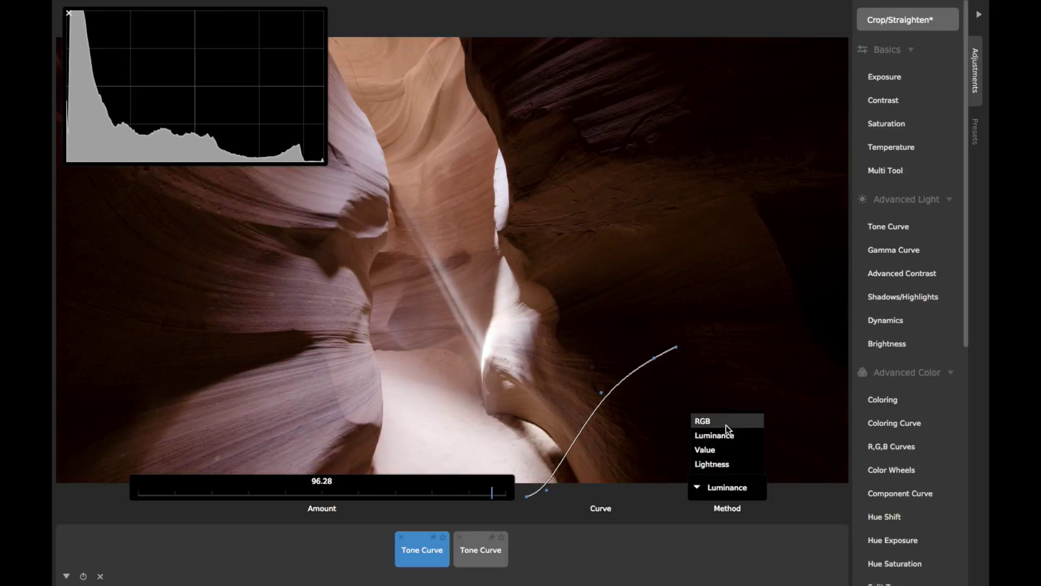
left_click(725, 422)
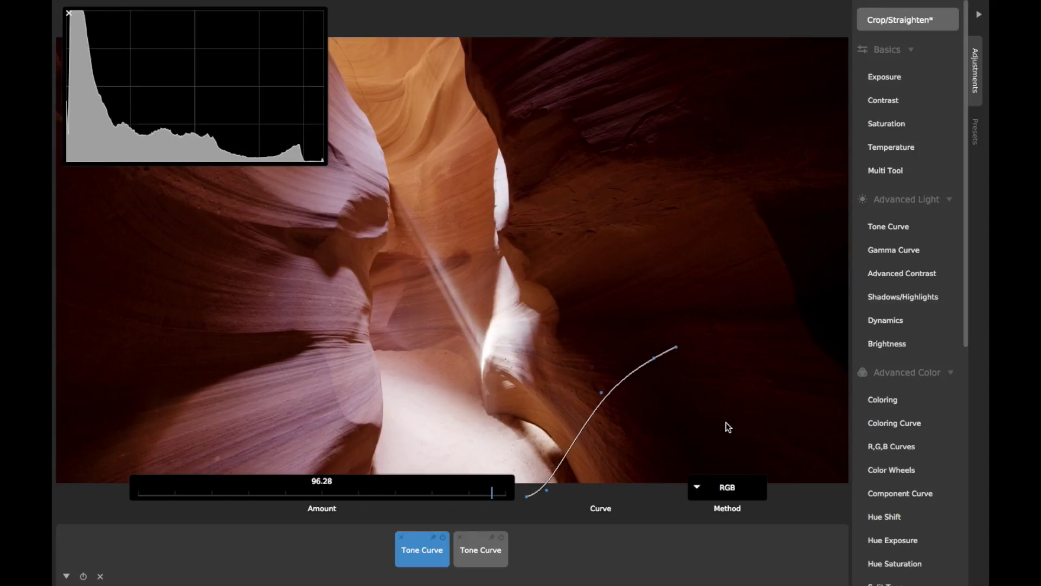